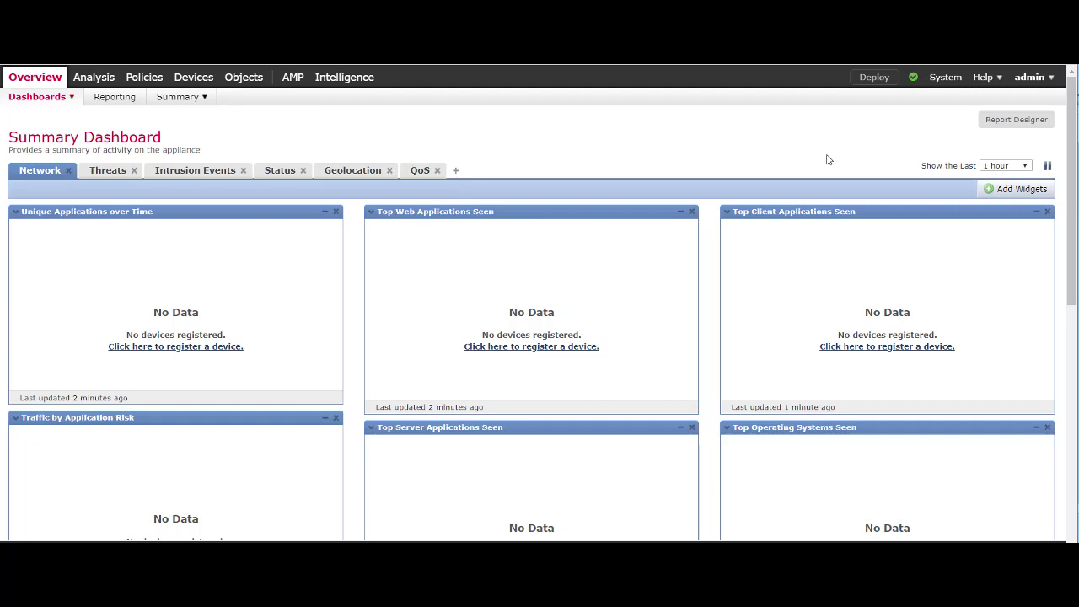
Go to FMC's Smart Licenses page under System > Licenses, which shows Unregistered.
mouse_move(948, 78)
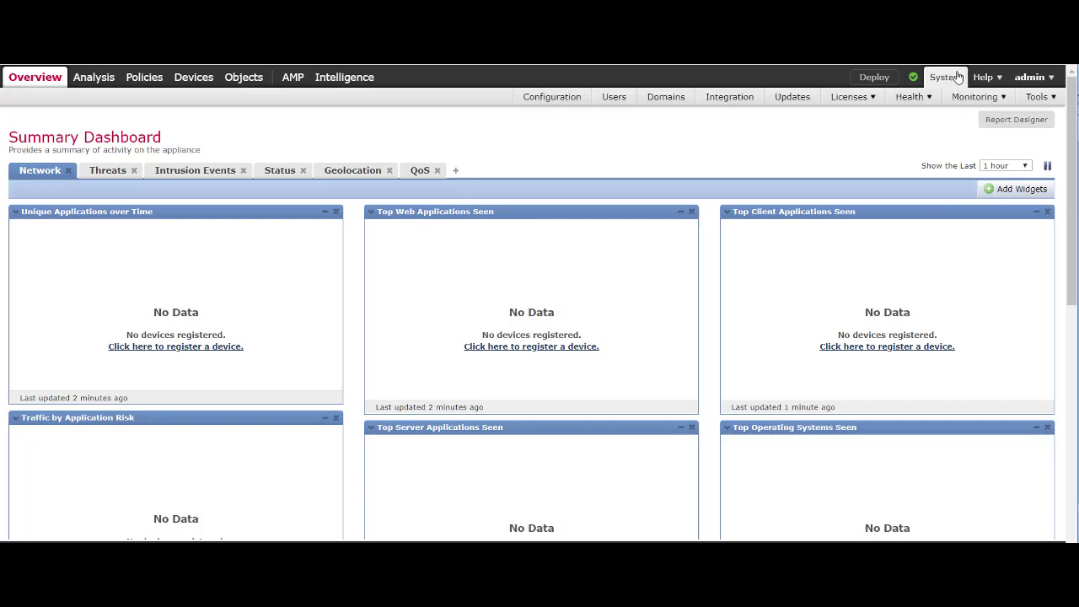
mouse_move(886, 100)
mouse_move(852, 98)
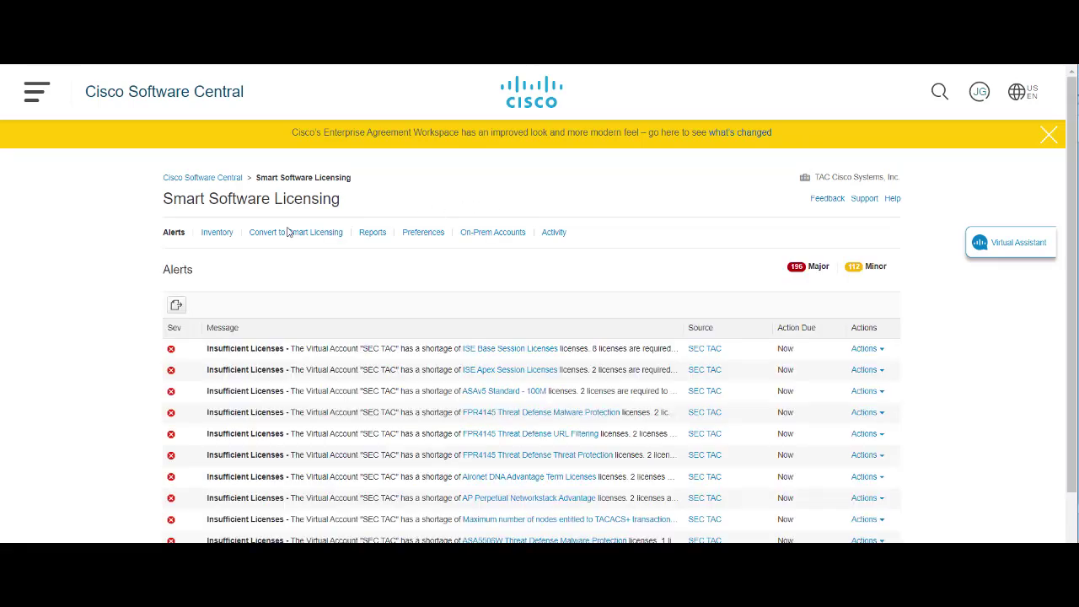
Create a SEC TAC registration token described 'FMC' that expires after 365 days.
left_click(216, 233)
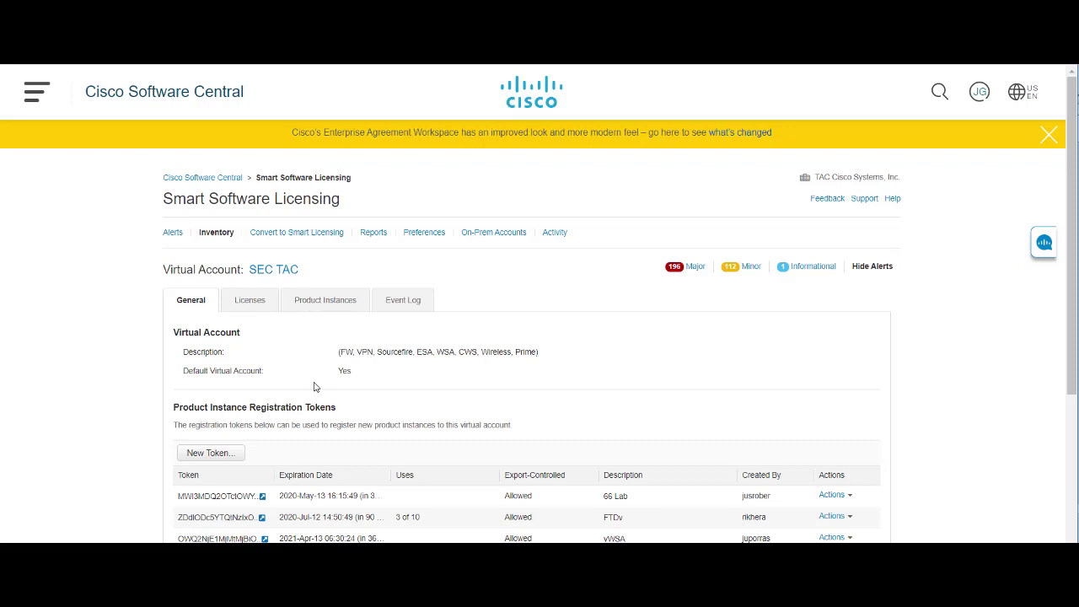
left_click(195, 456)
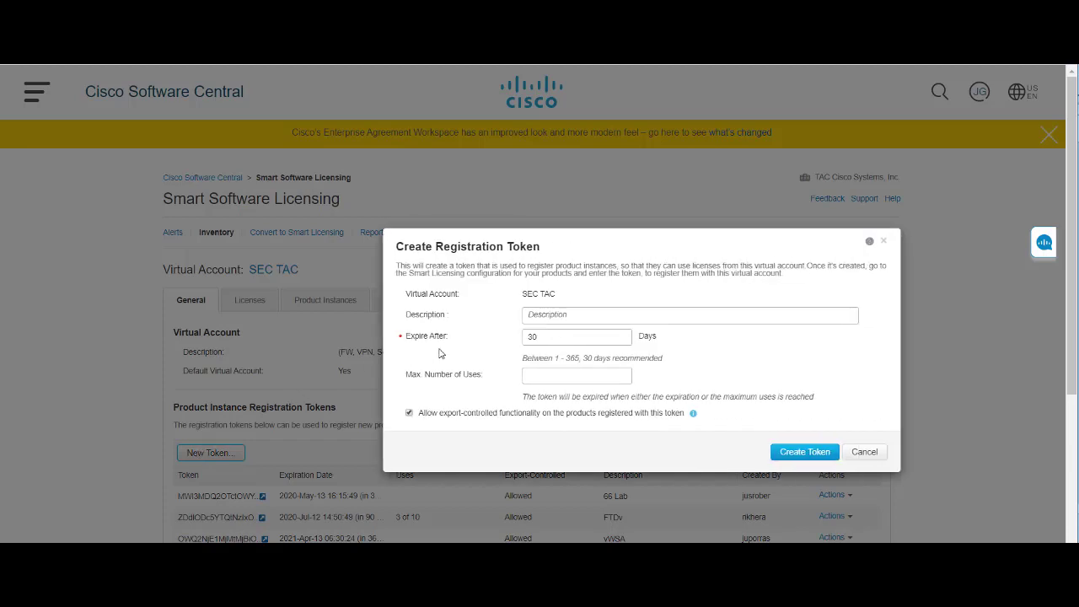
left_click(587, 319)
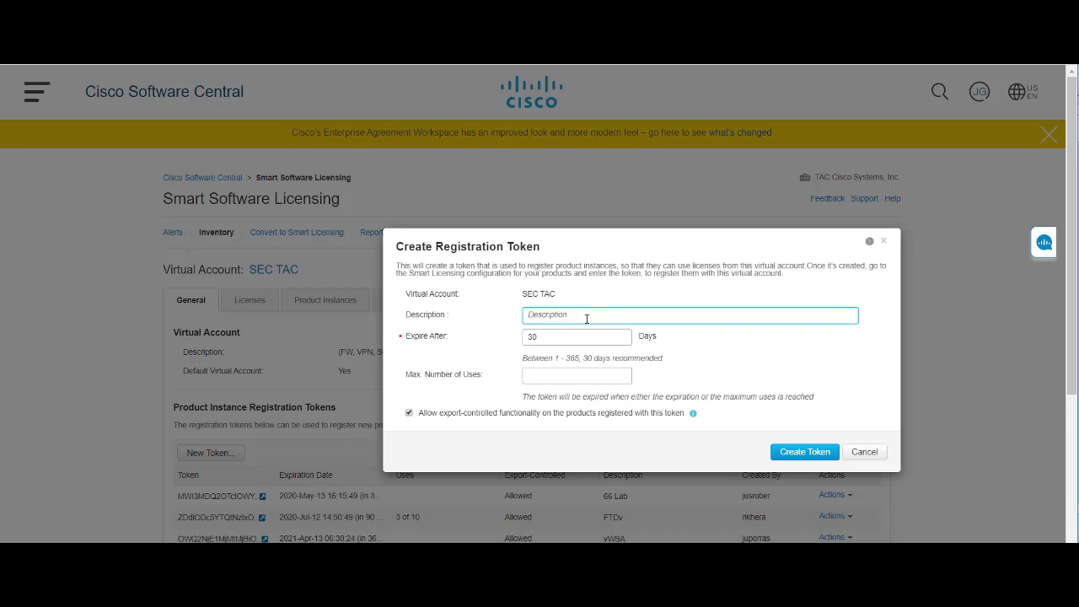
type("FMC")
key("Tab")
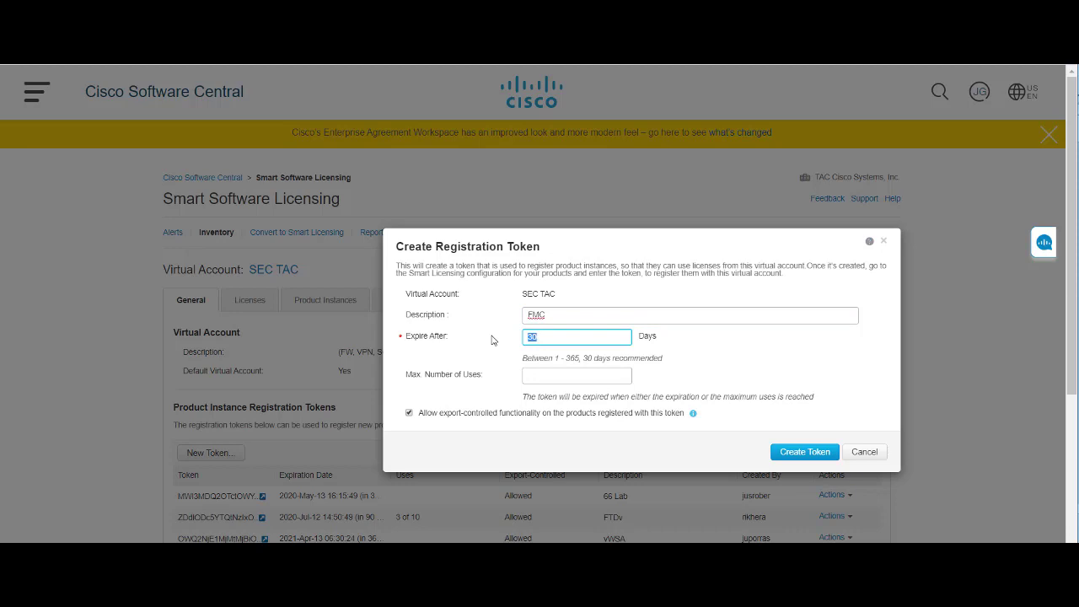
type("365")
left_click(820, 453)
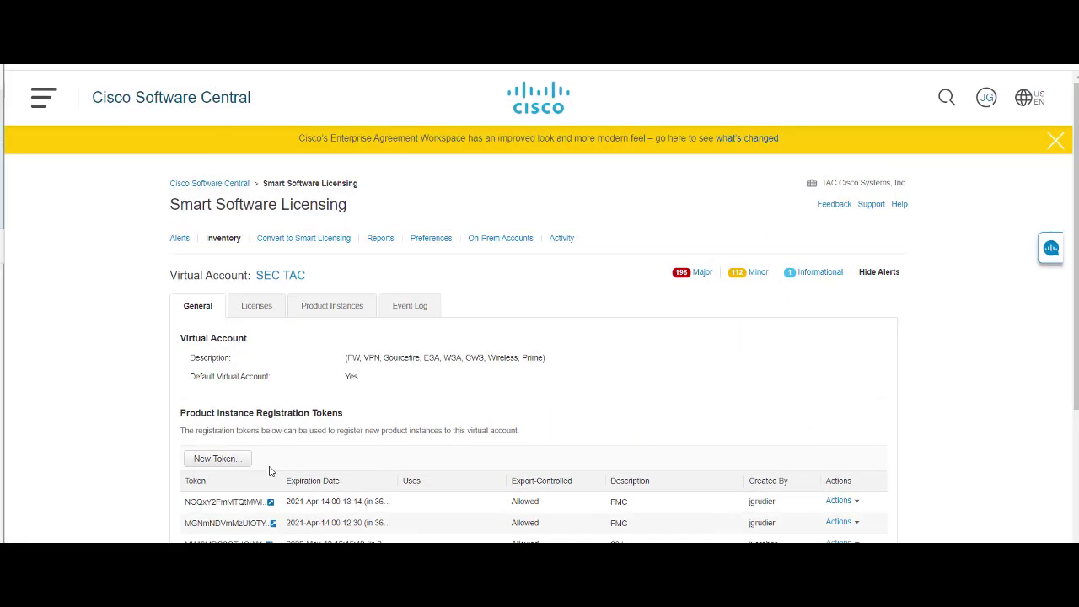
Filter the SEC TAC license list by 'anyconnect' to check available AnyConnect licenses.
left_click(263, 311)
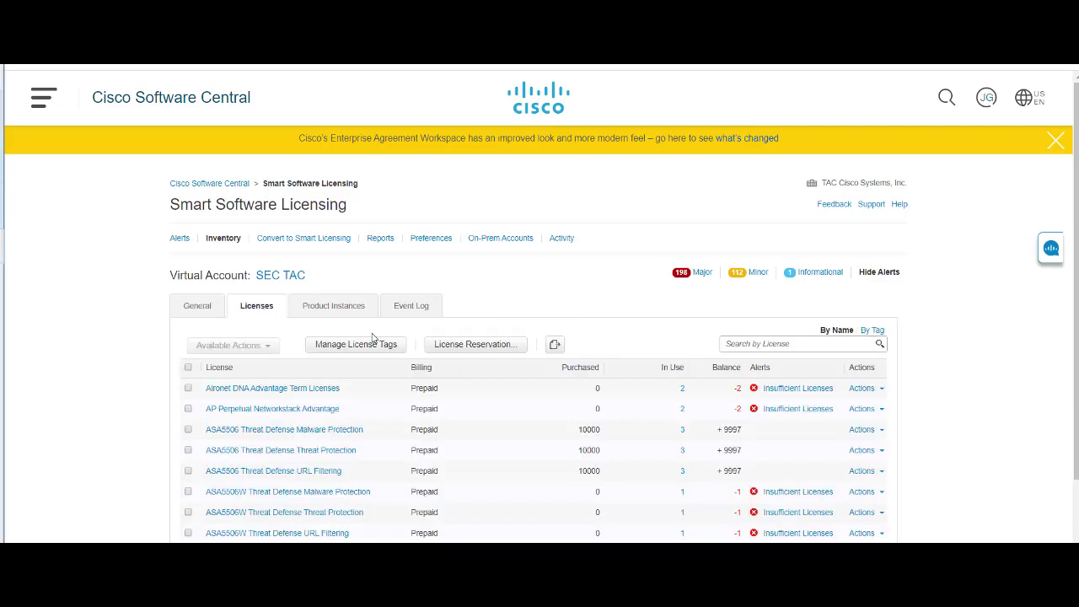
left_click(755, 344)
type("a")
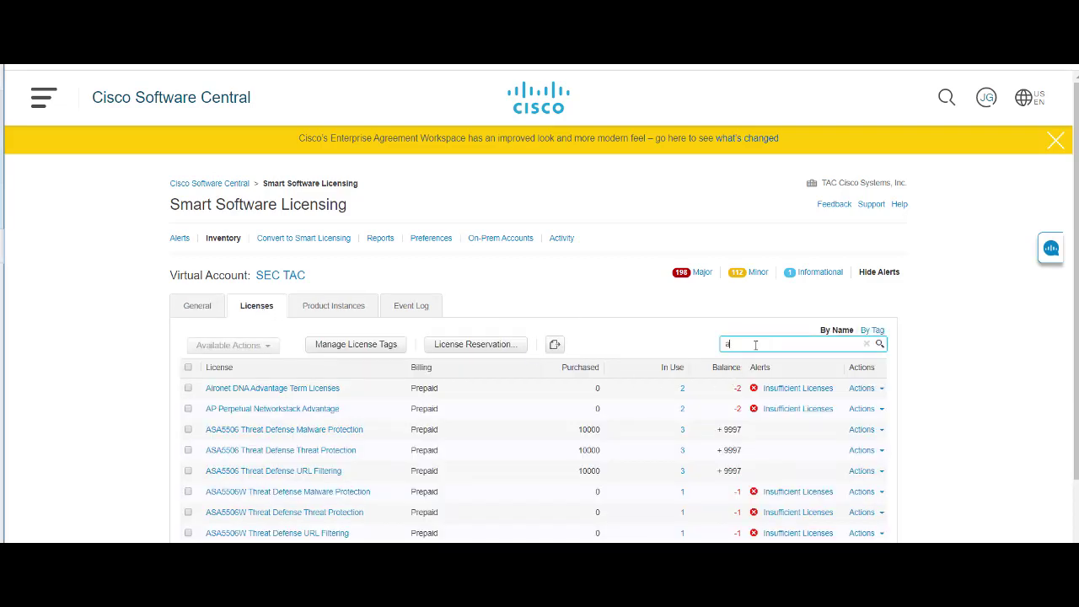
type("nyconnect")
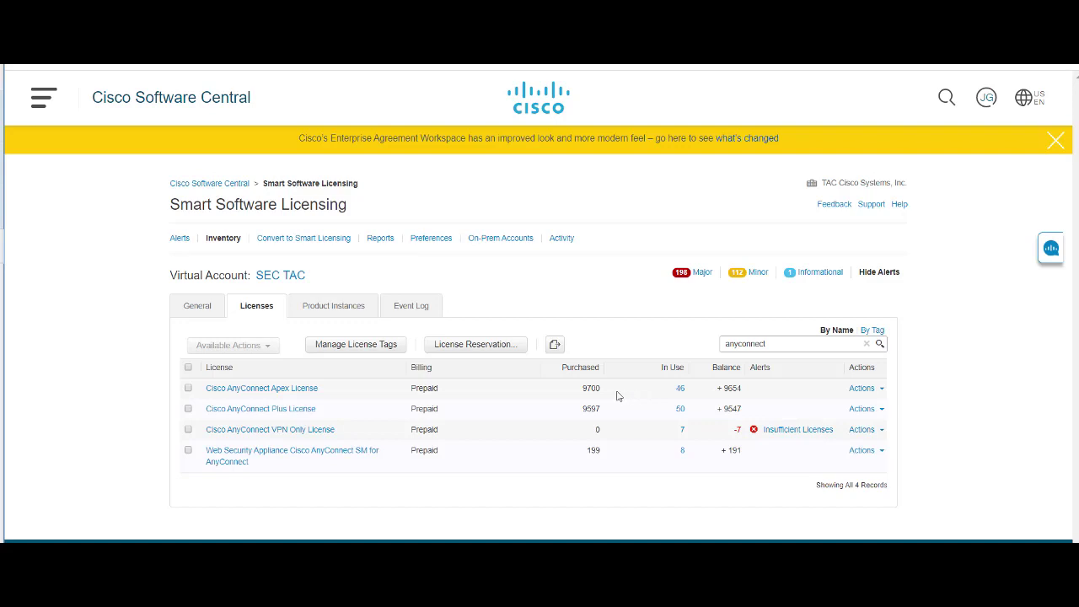
Reveal and copy the full FMC token value from the General tab, then close it.
left_click(199, 309)
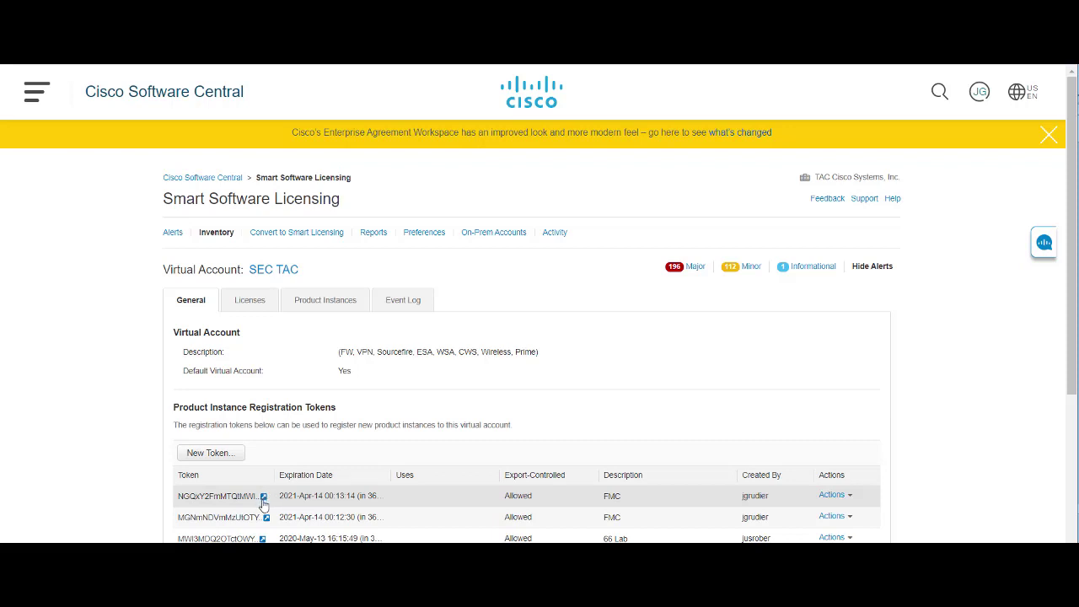
left_click(264, 503)
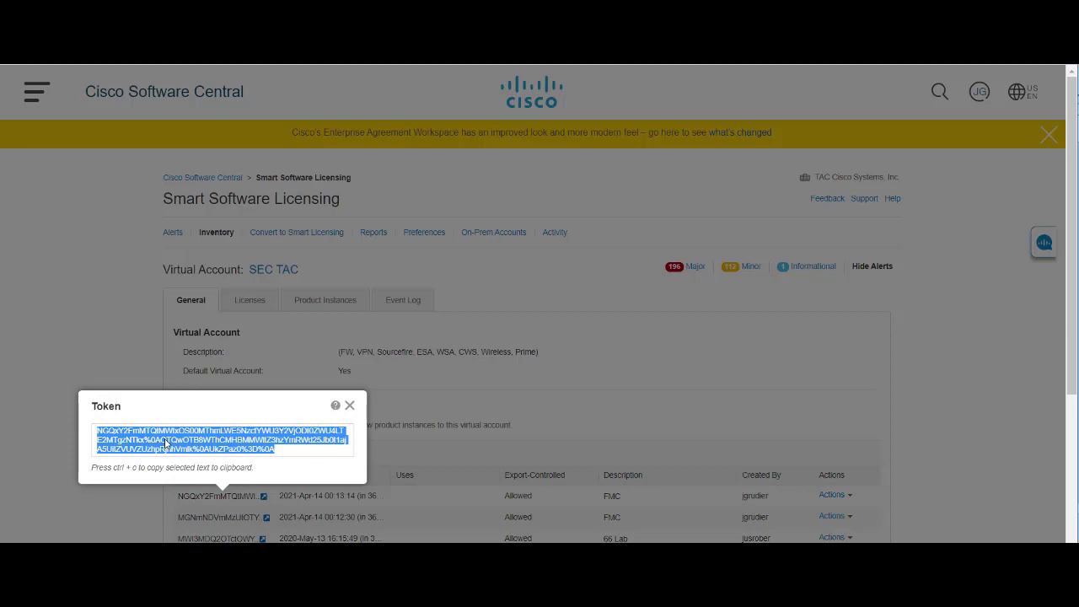
left_click(349, 410)
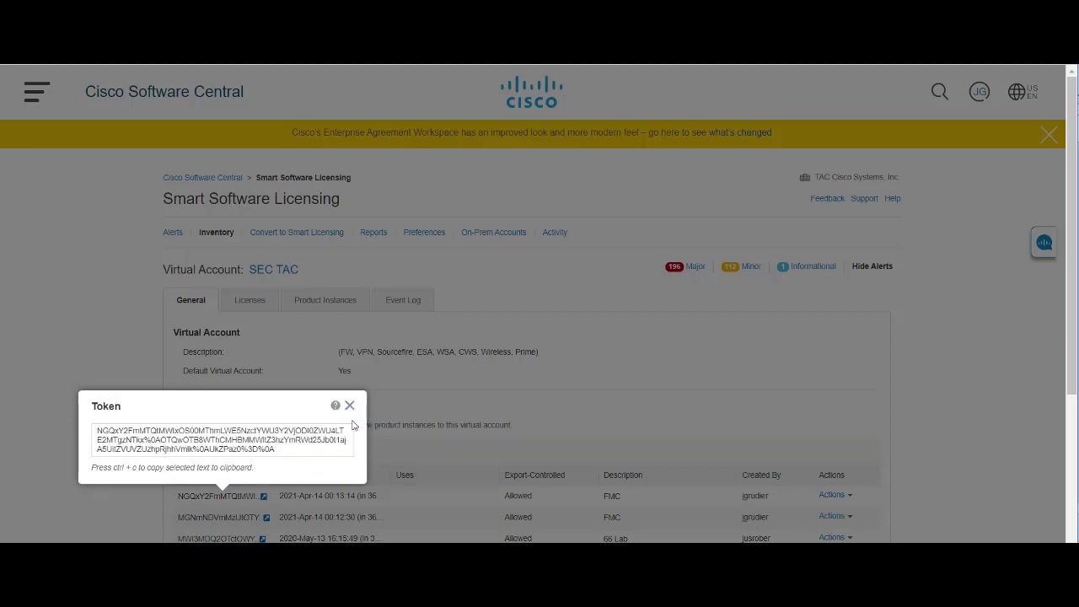
left_click(350, 407)
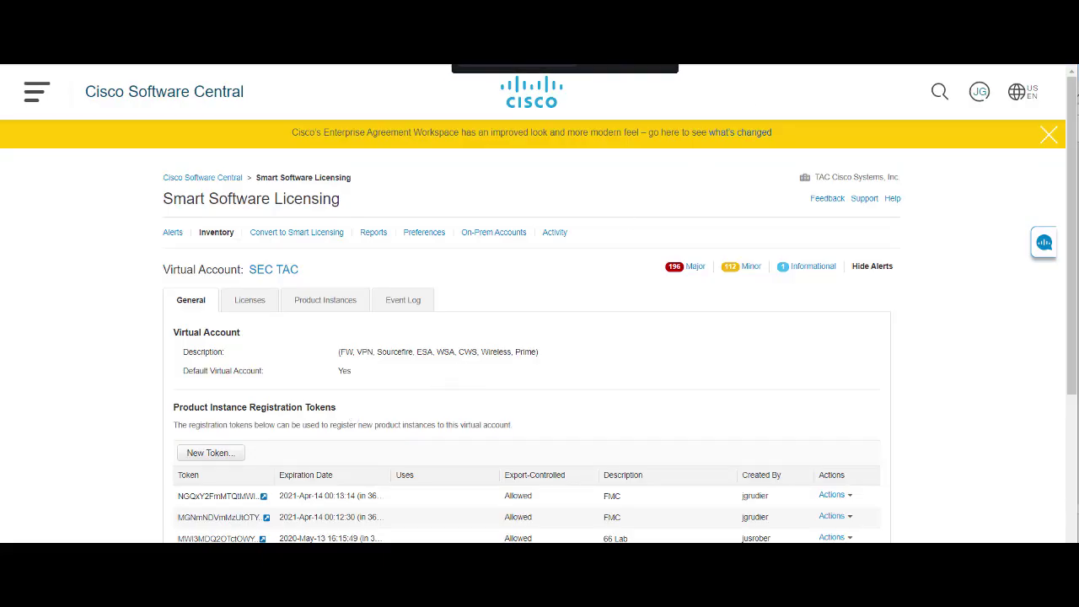
Register FMC with the pasted FMC token, then try Edit Licenses with no devices managed.
key("ctrl+Tab")
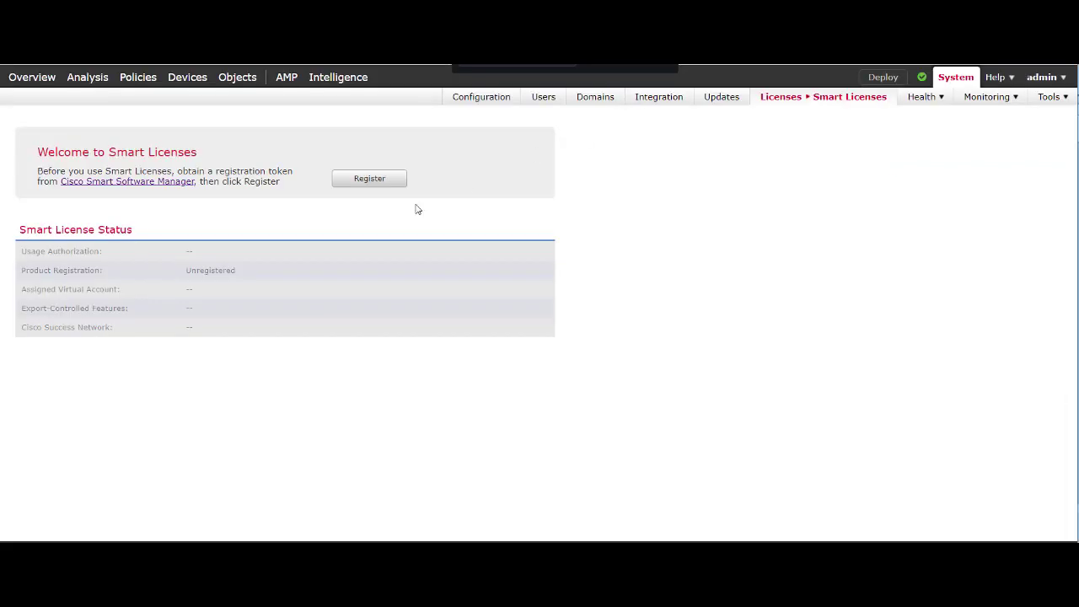
left_click(370, 179)
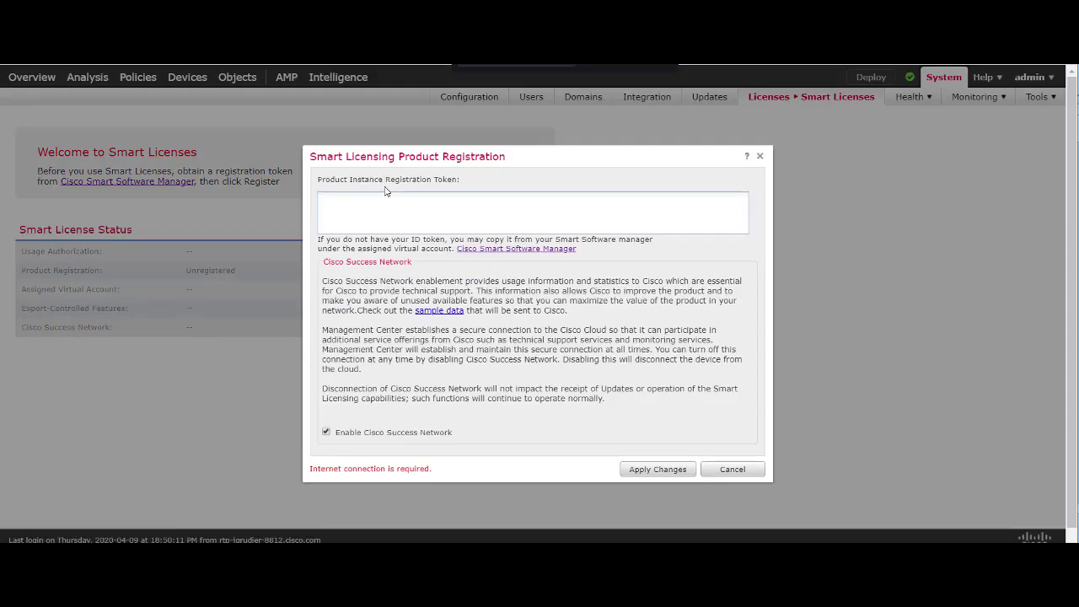
key("ctrl+v")
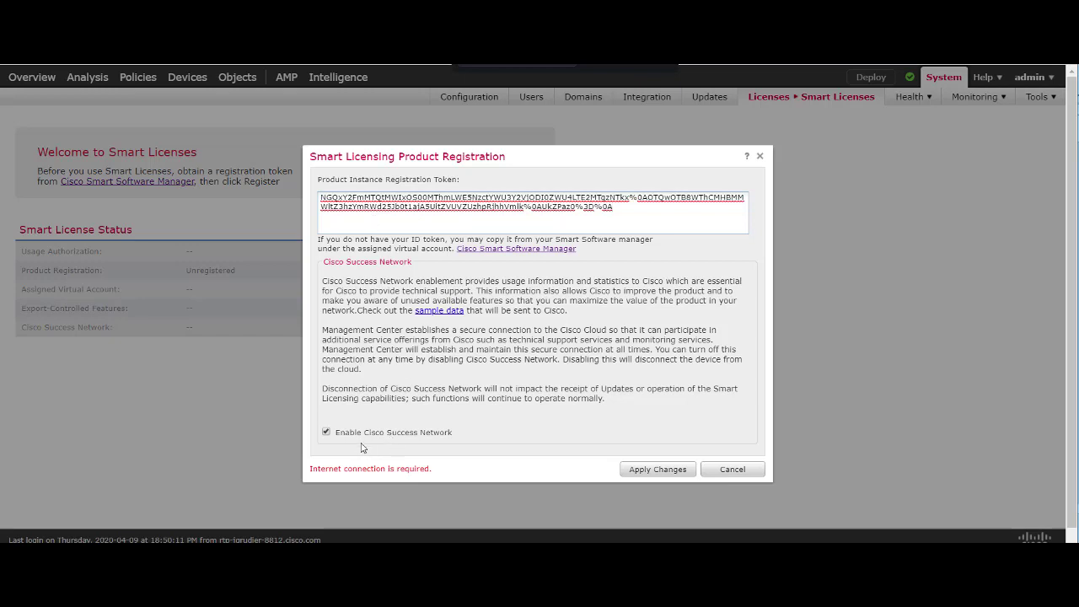
left_click(658, 470)
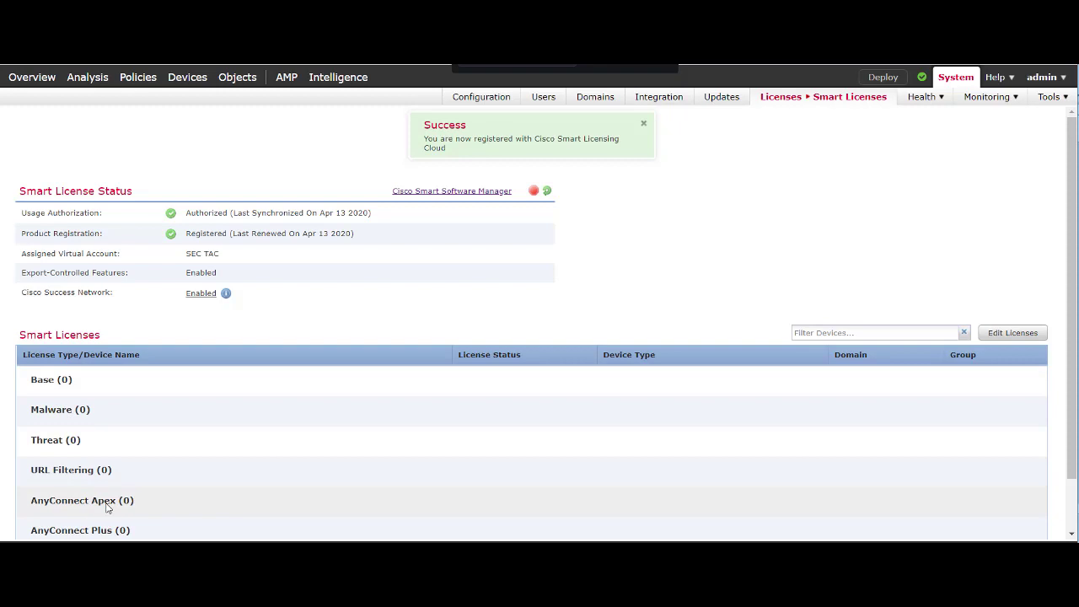
left_click(1024, 332)
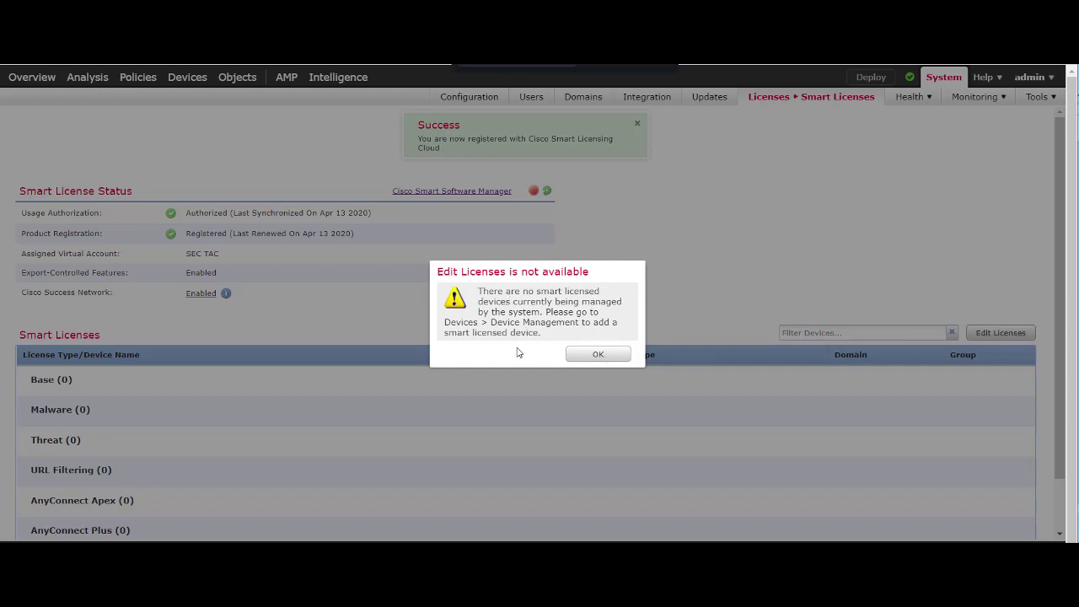
Dismiss the licensing-unavailable warning and start adding a new device from Devices.
left_click(604, 358)
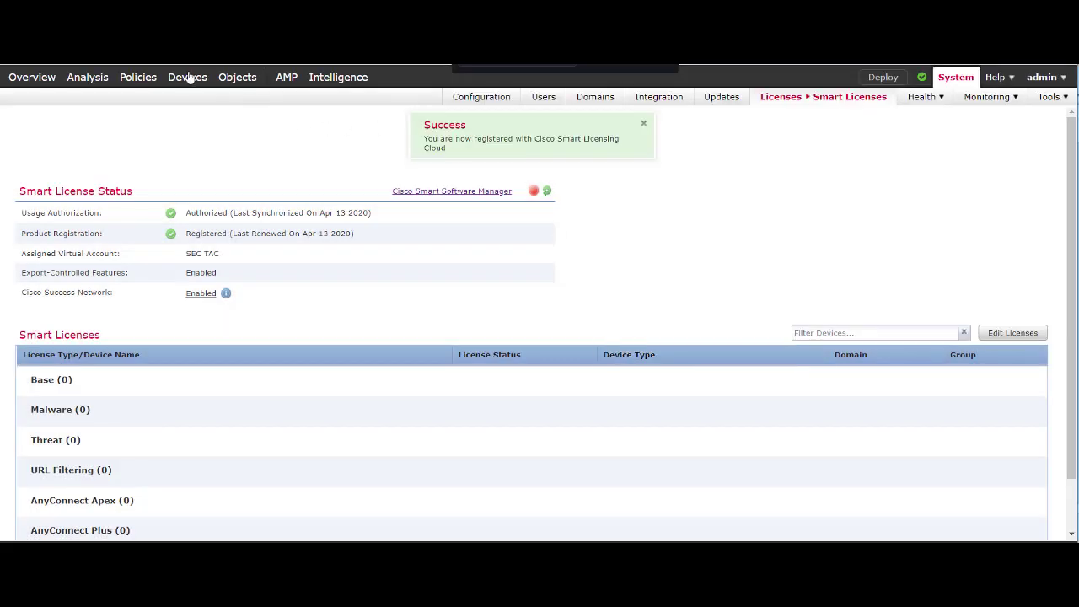
mouse_move(186, 79)
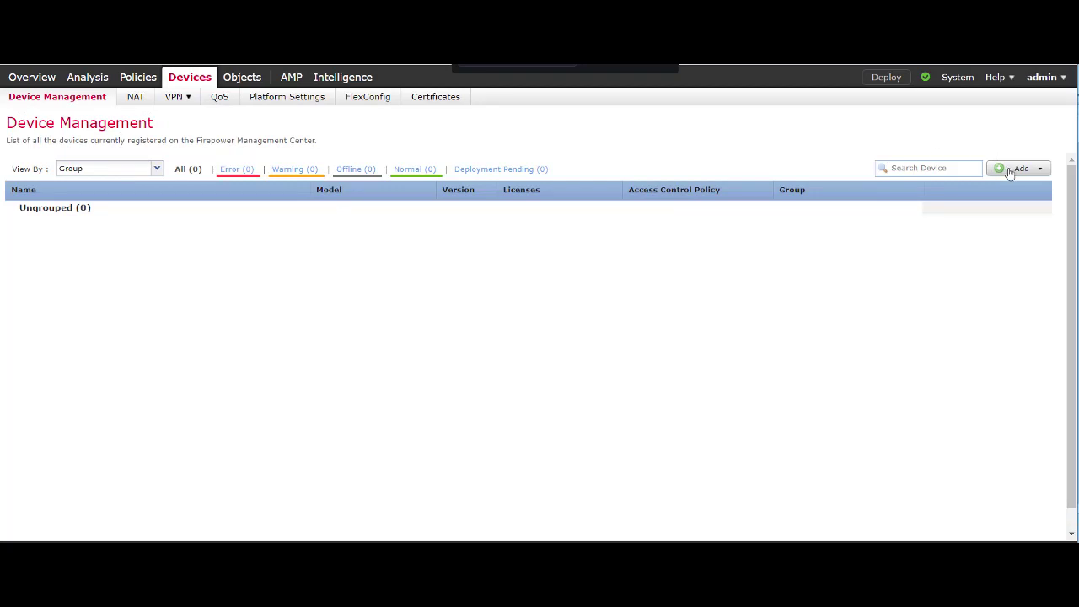
left_click(1010, 172)
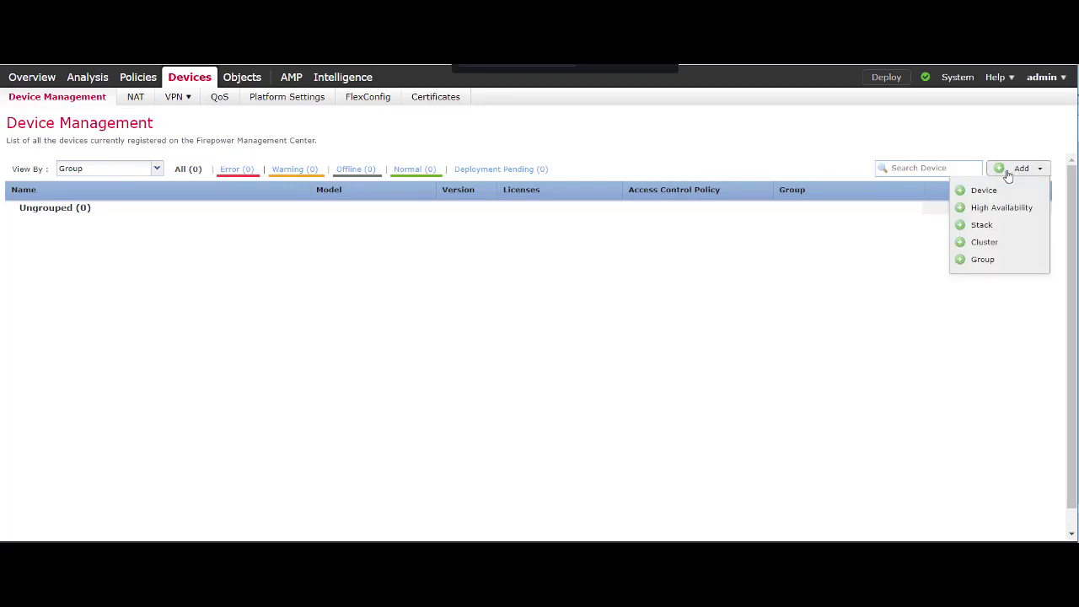
left_click(984, 193)
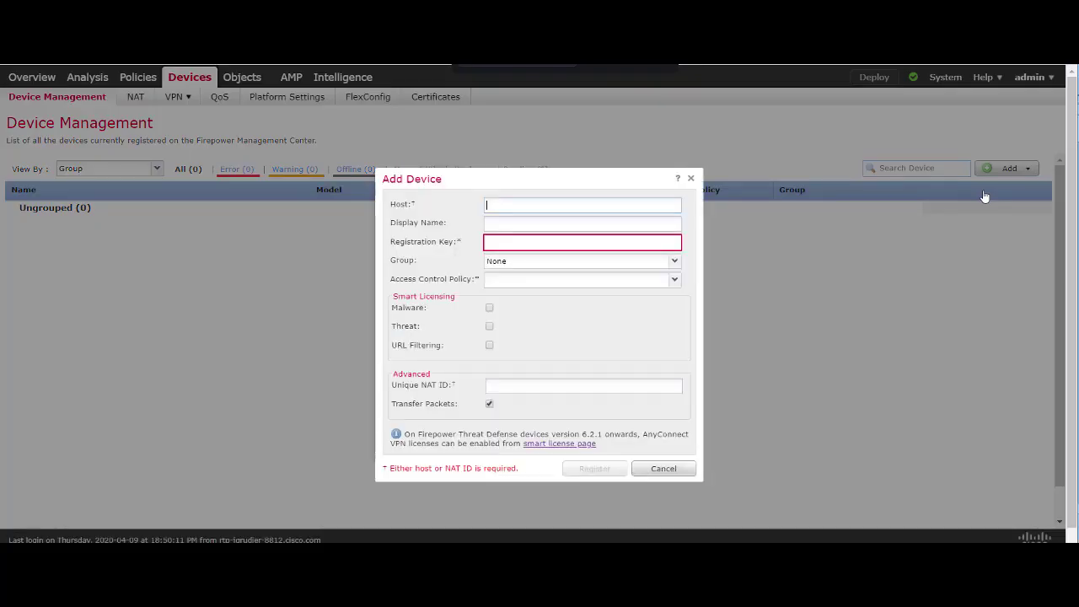
Enter host 172.18.124.206, display name FTD, a registration key, and access policy ftd.
type("172")
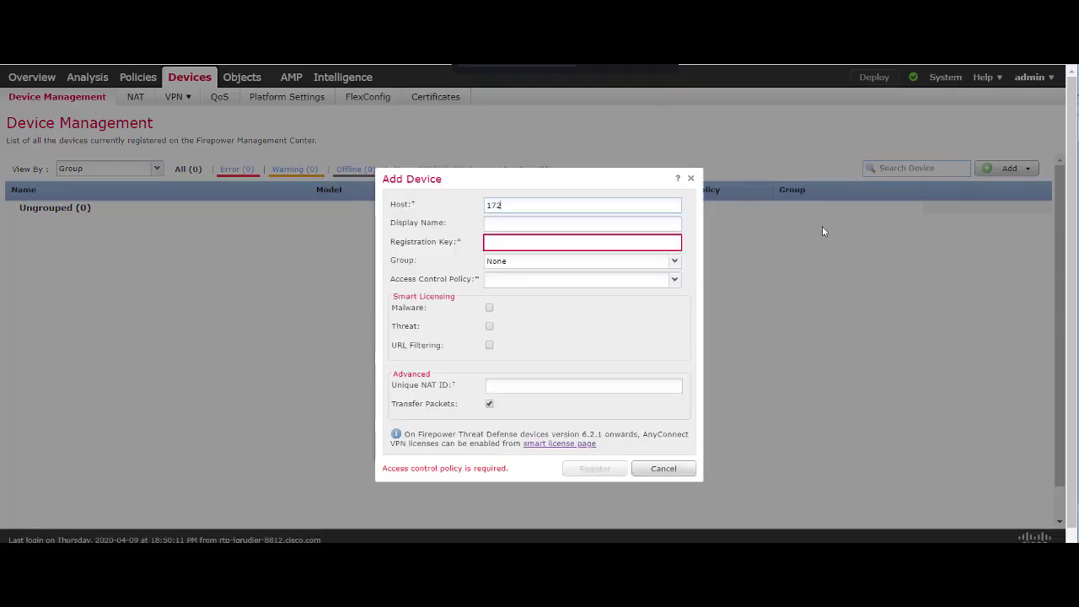
type(".18.124.206")
left_click(584, 227)
left_click_drag(552, 223, 409, 231)
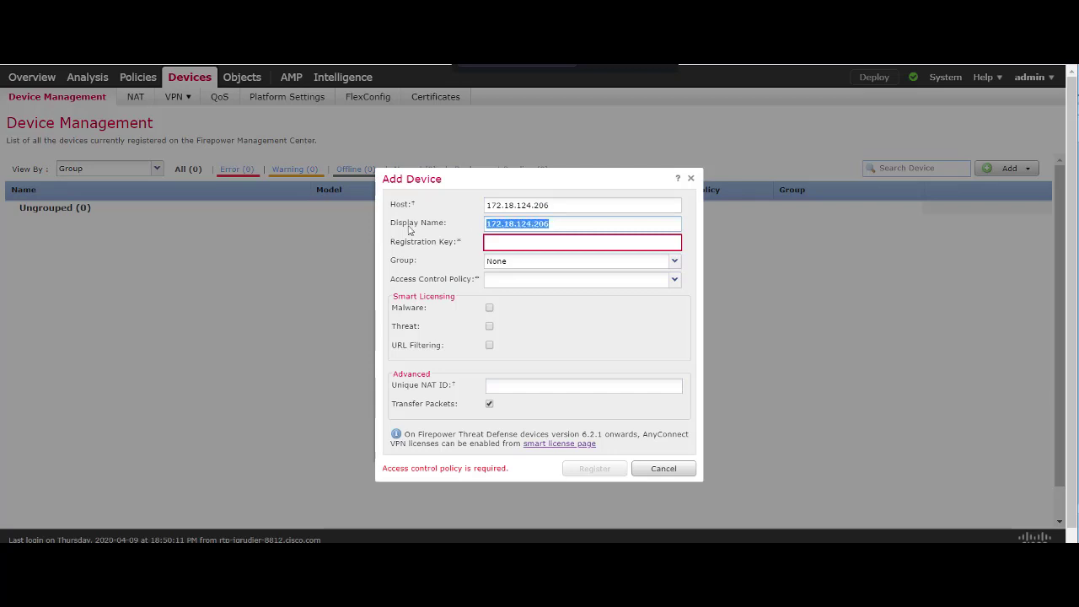
type("FTD")
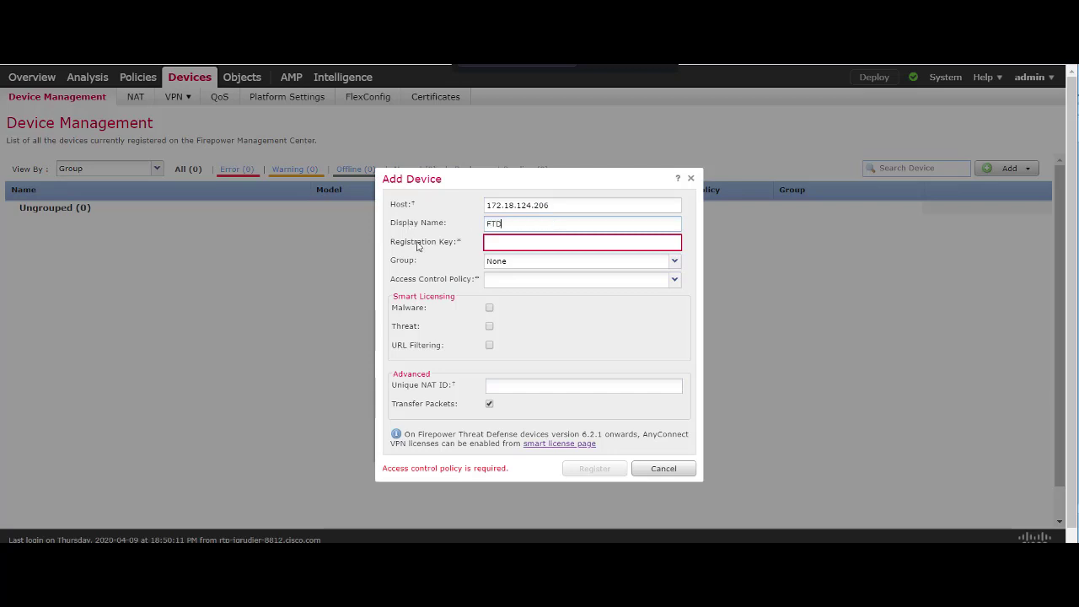
left_click(504, 240)
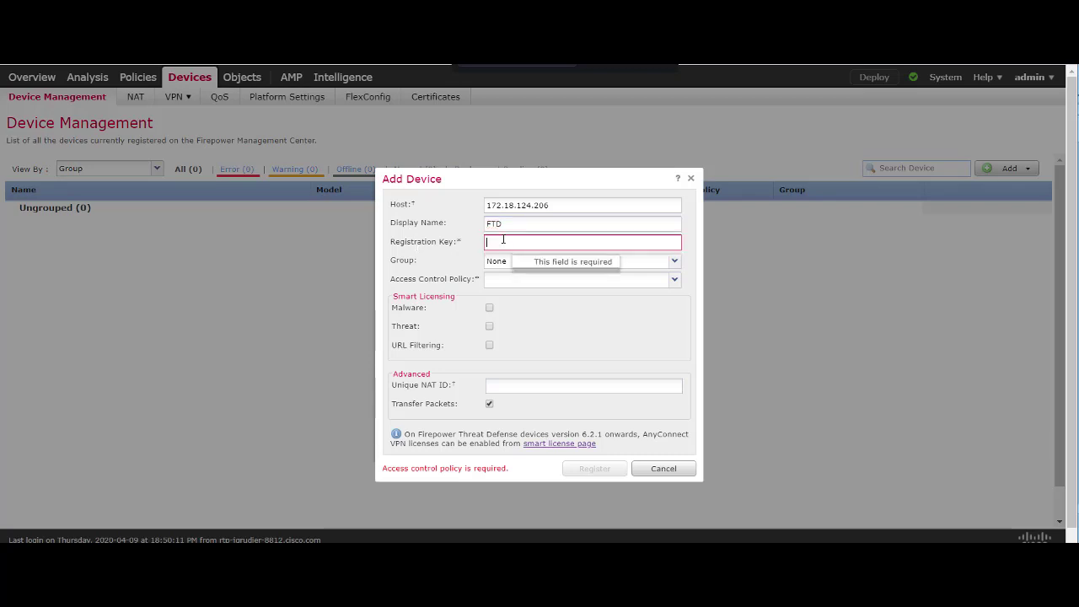
type("1")
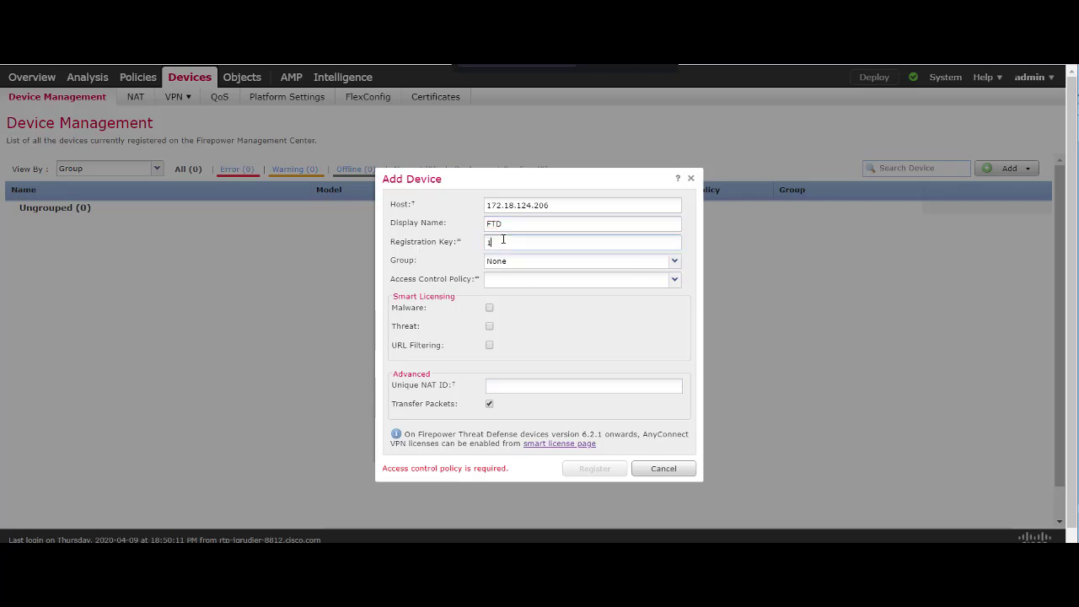
type("23456")
left_click(532, 283)
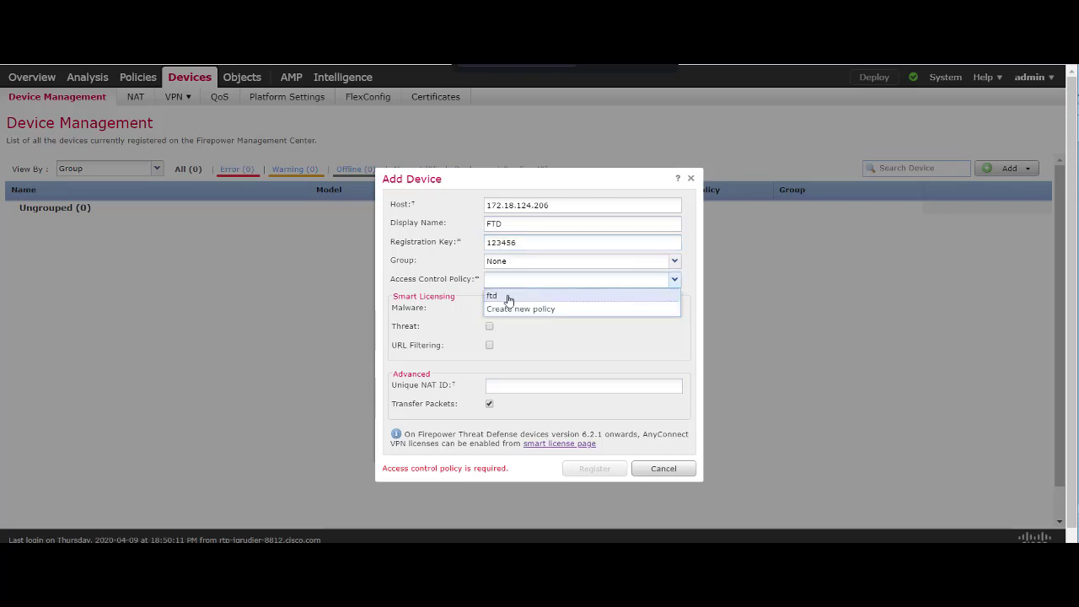
left_click(506, 296)
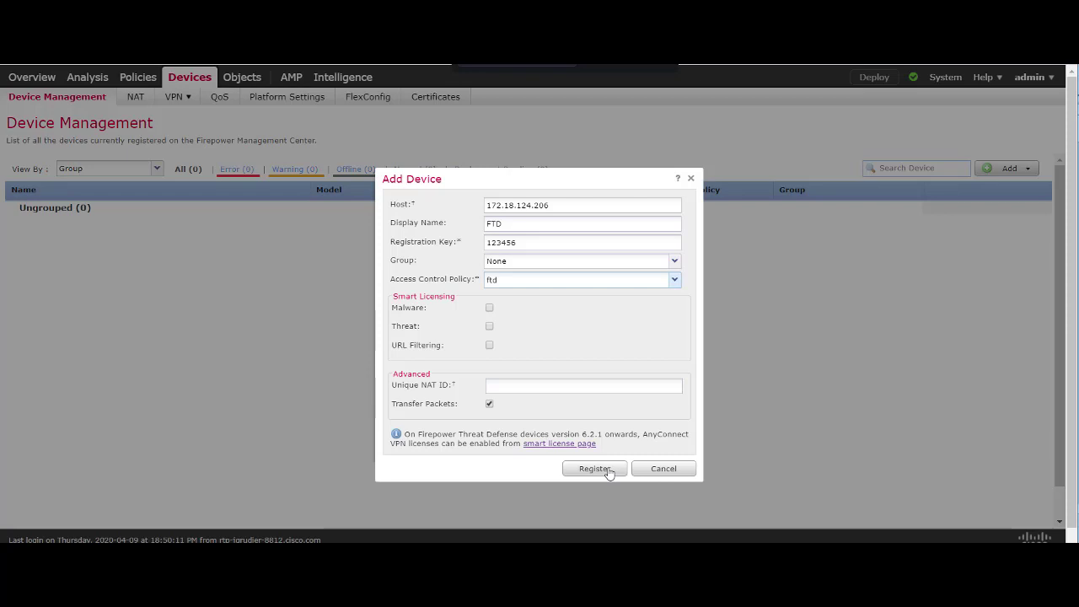
Register the FTD device, check its discovery task, and open its Interfaces page.
left_click(594, 469)
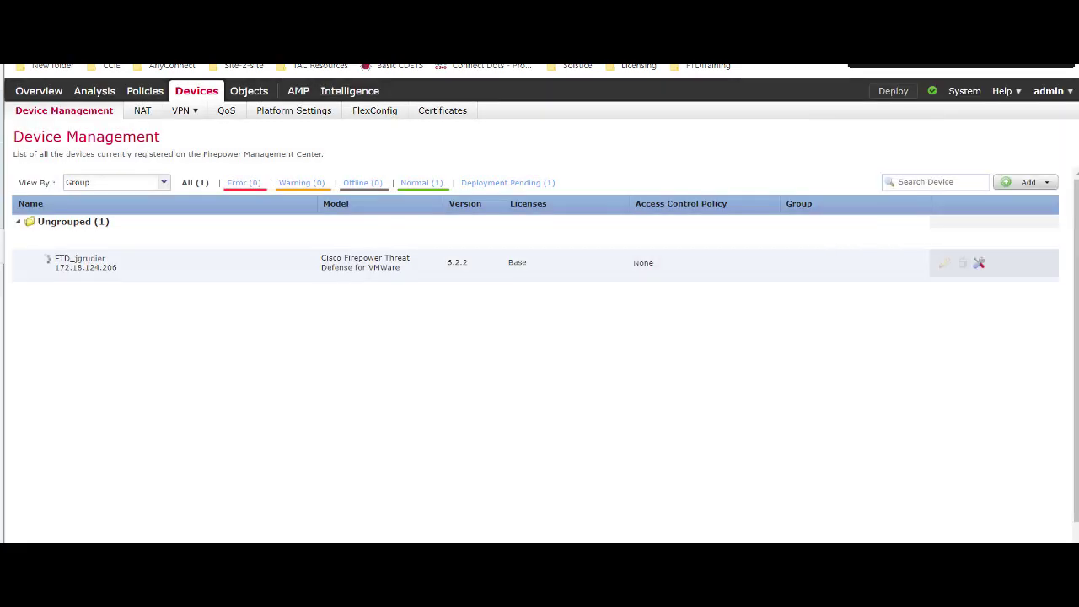
left_click(934, 93)
scroll(843, 295, "down", 2)
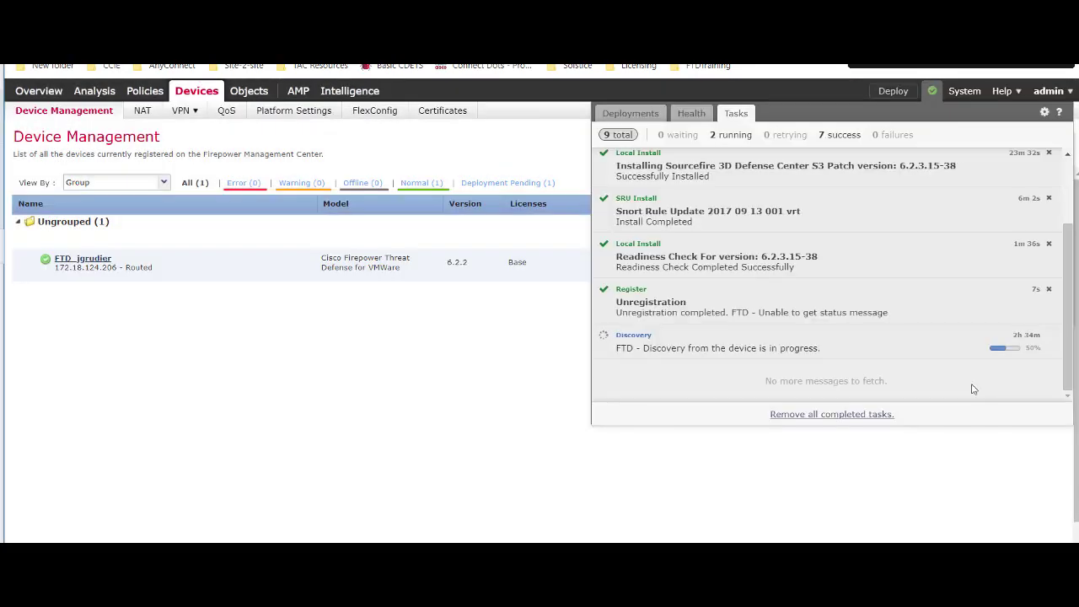
left_click(518, 313)
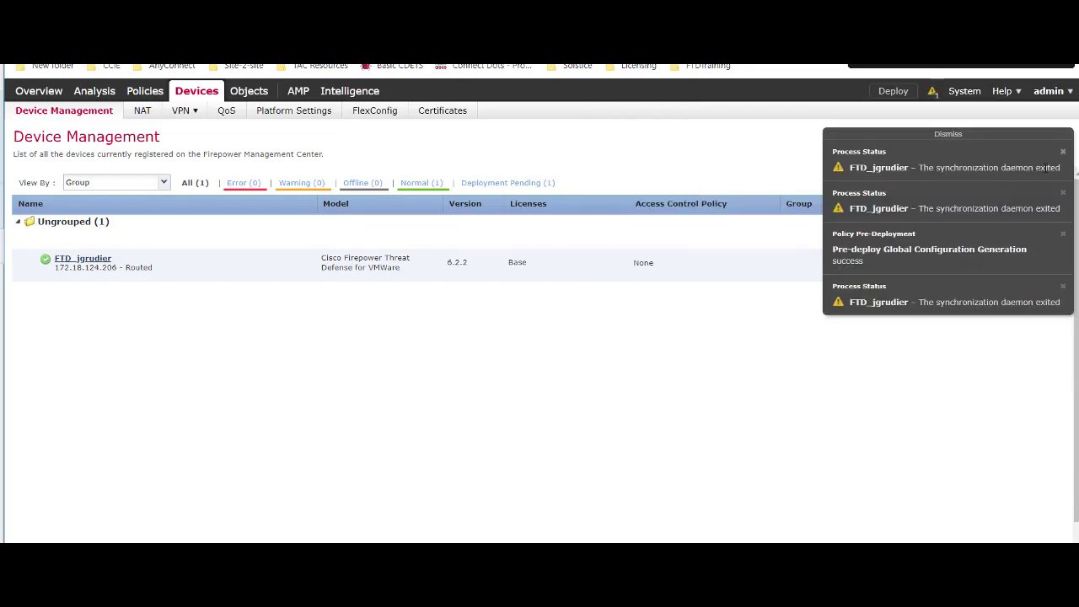
left_click(923, 136)
left_click(946, 269)
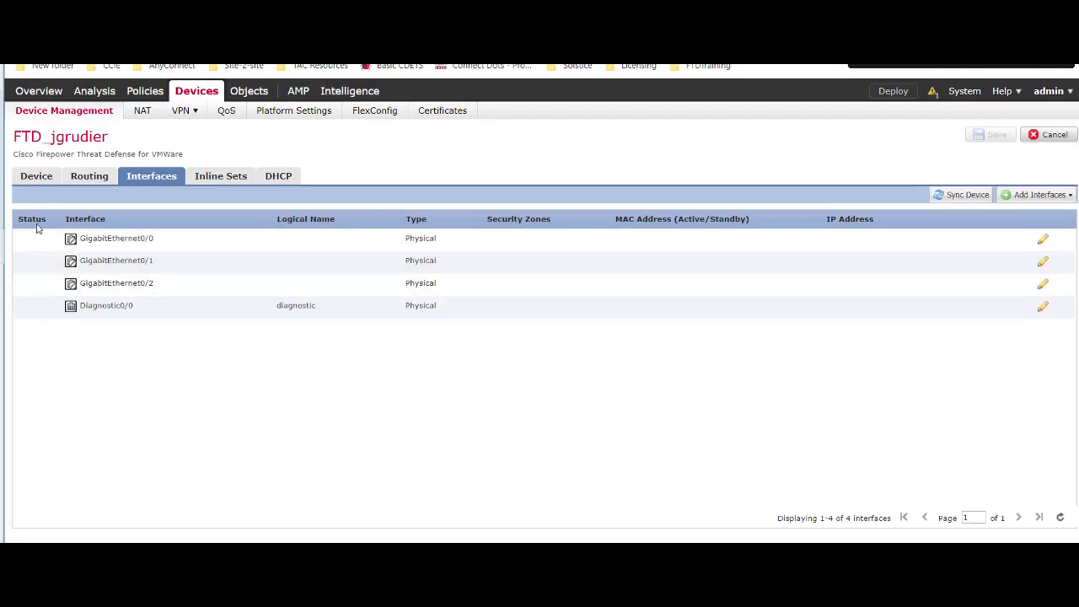
Enable AnyConnect Plus in the FTD device's license settings and save the change.
left_click(27, 182)
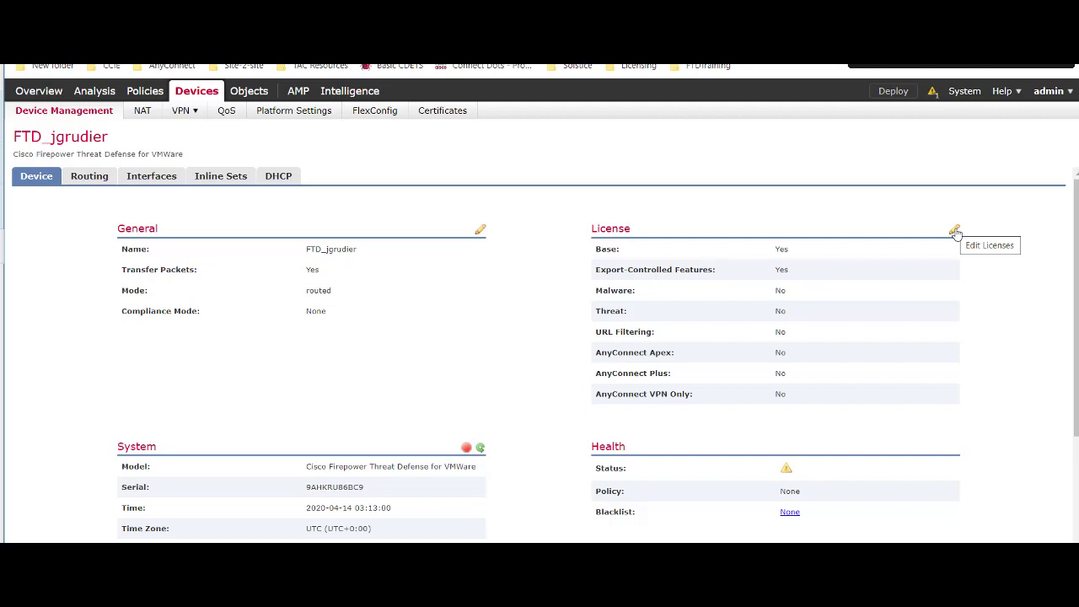
left_click(954, 231)
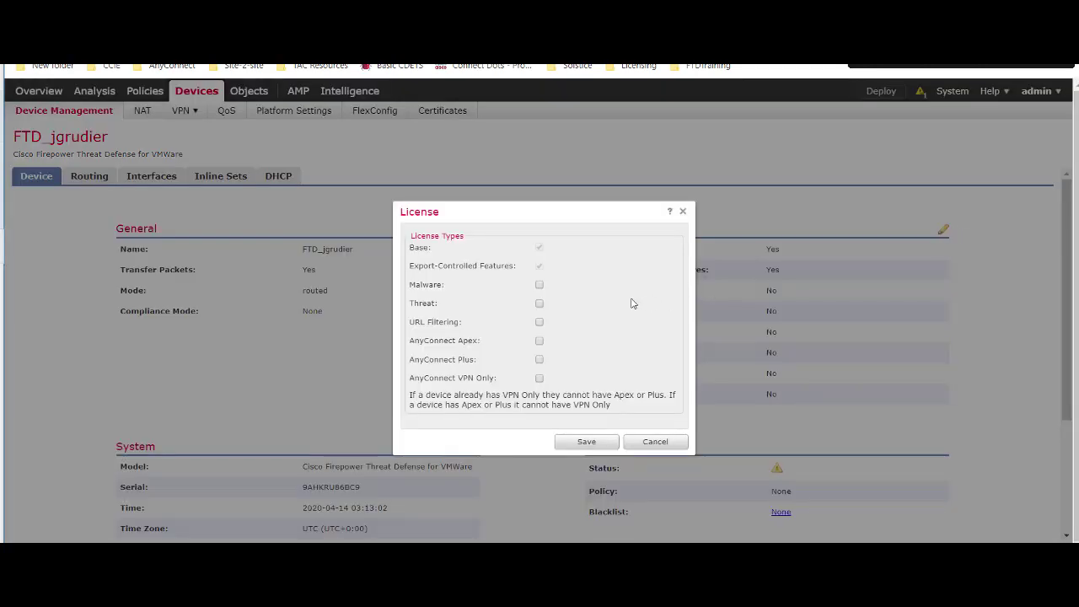
left_click(539, 360)
left_click(597, 443)
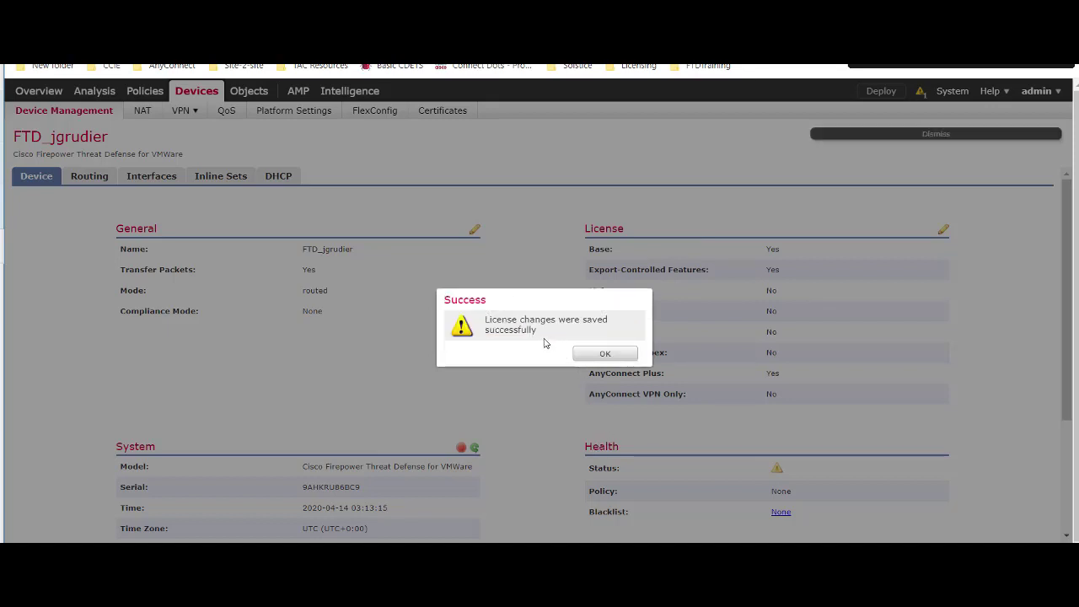
left_click(604, 354)
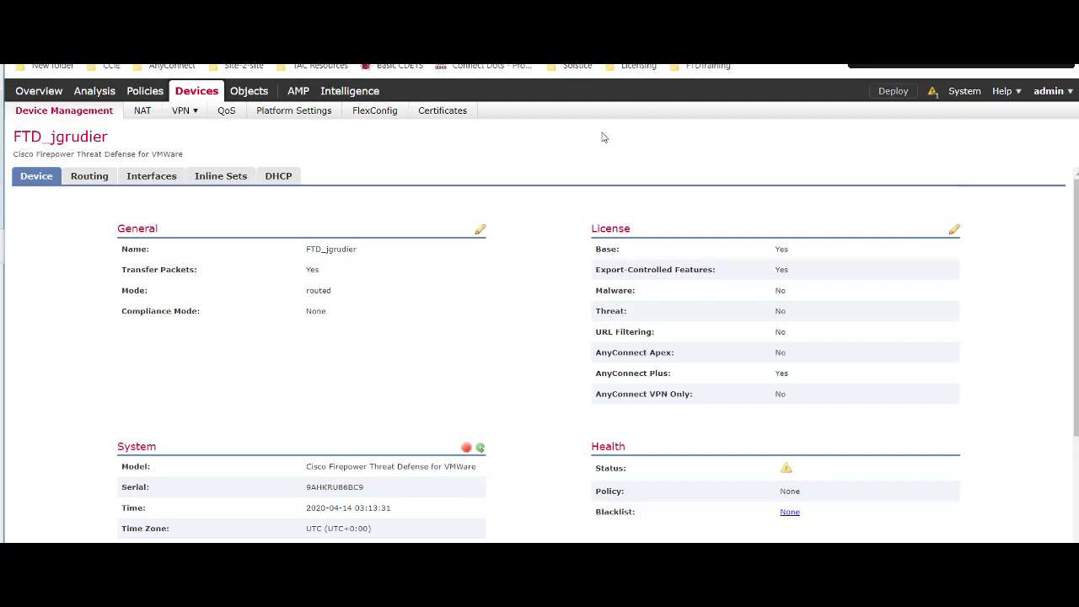
Apply the FTD device's AnyConnect Plus assignment via Edit Licenses on the Smart Licenses page.
mouse_move(964, 91)
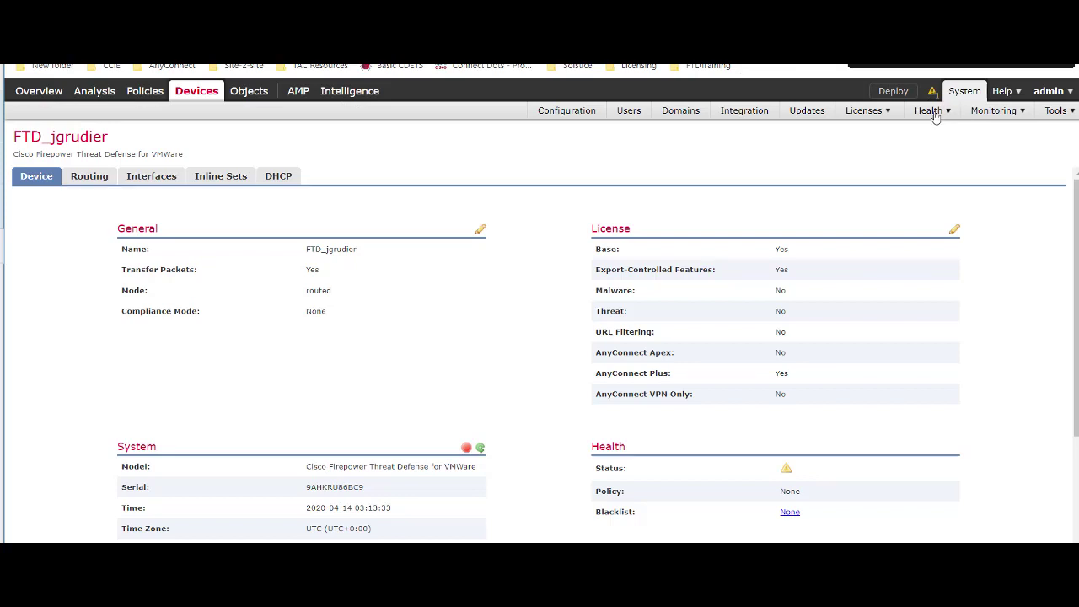
mouse_move(864, 110)
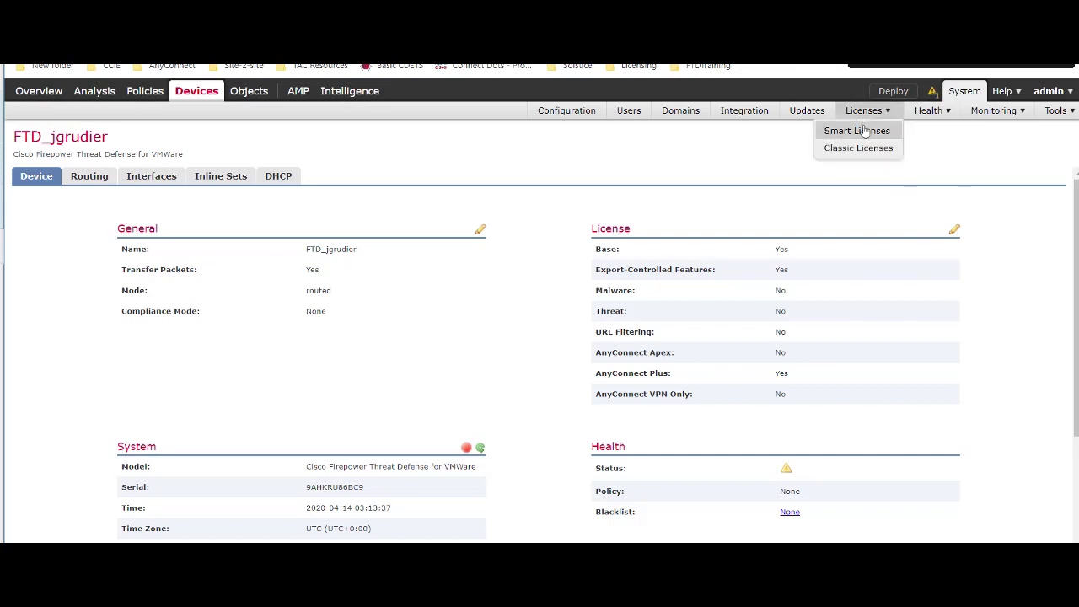
left_click(864, 131)
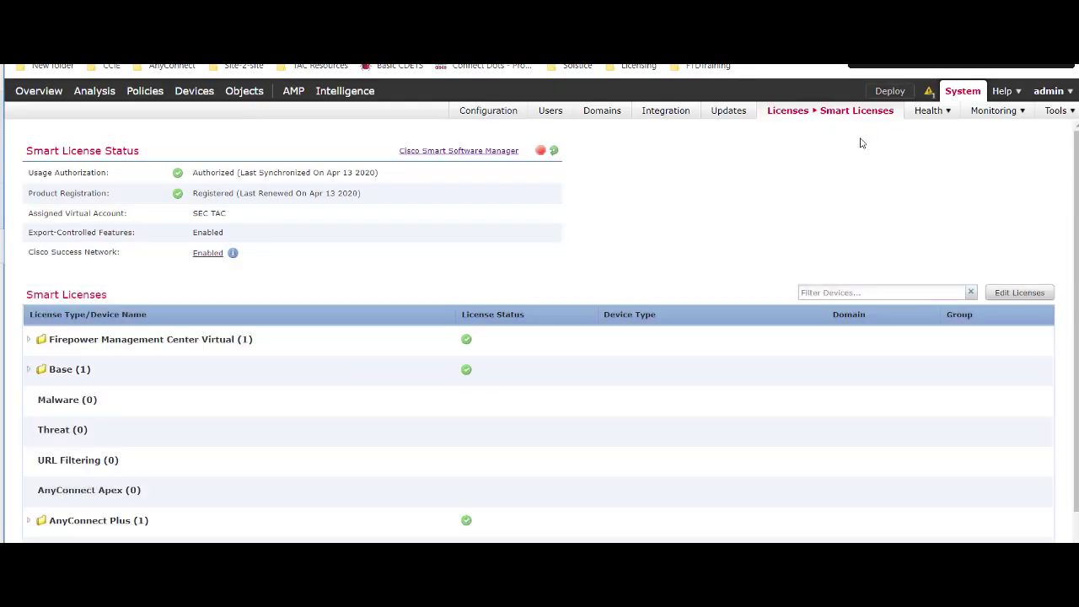
left_click(1018, 295)
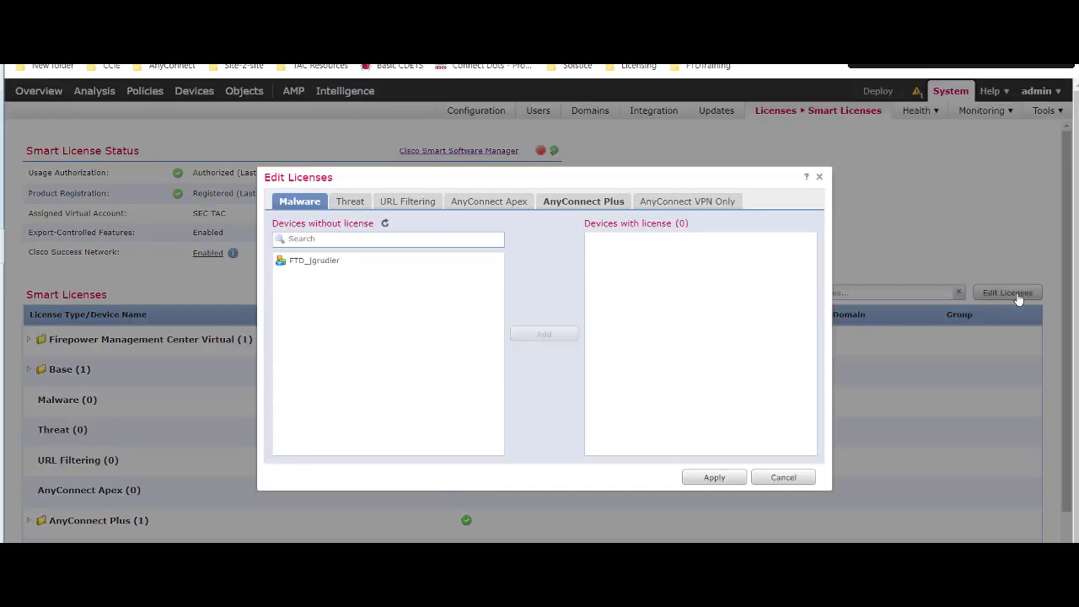
left_click(313, 262)
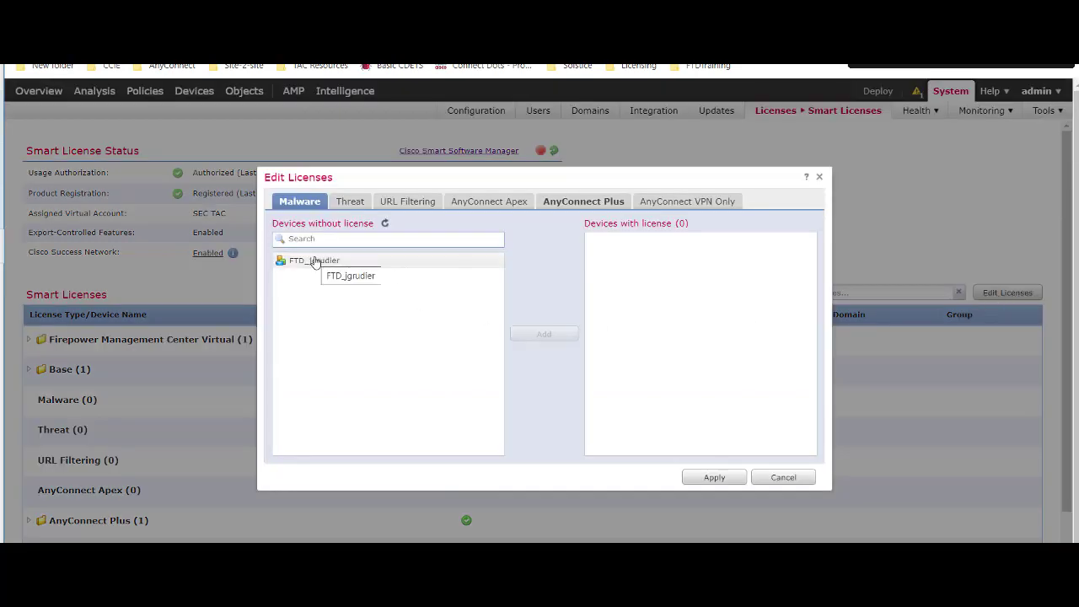
left_click(586, 202)
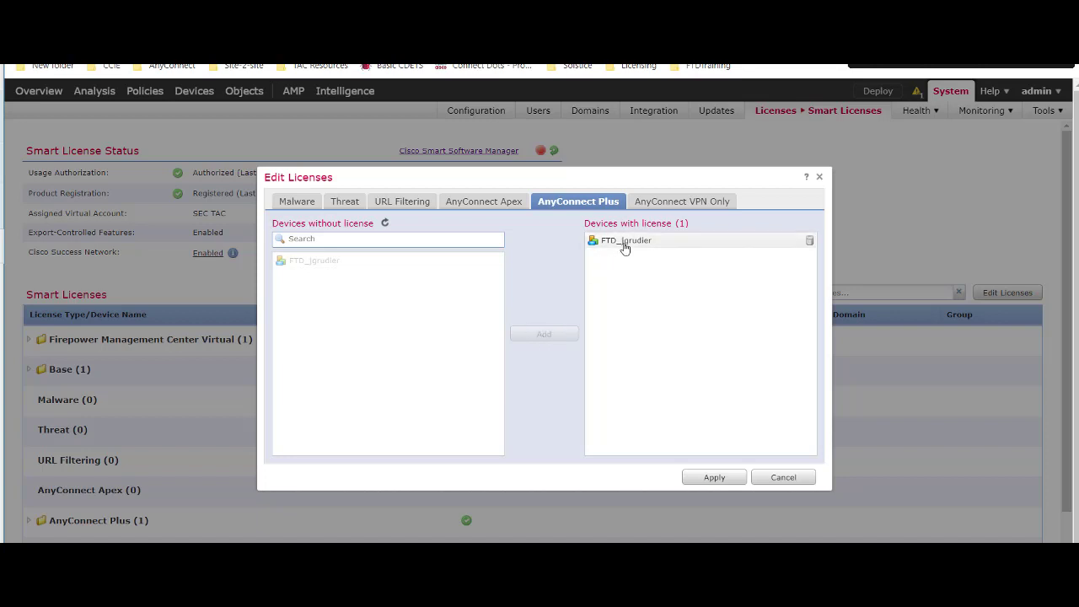
left_click(716, 477)
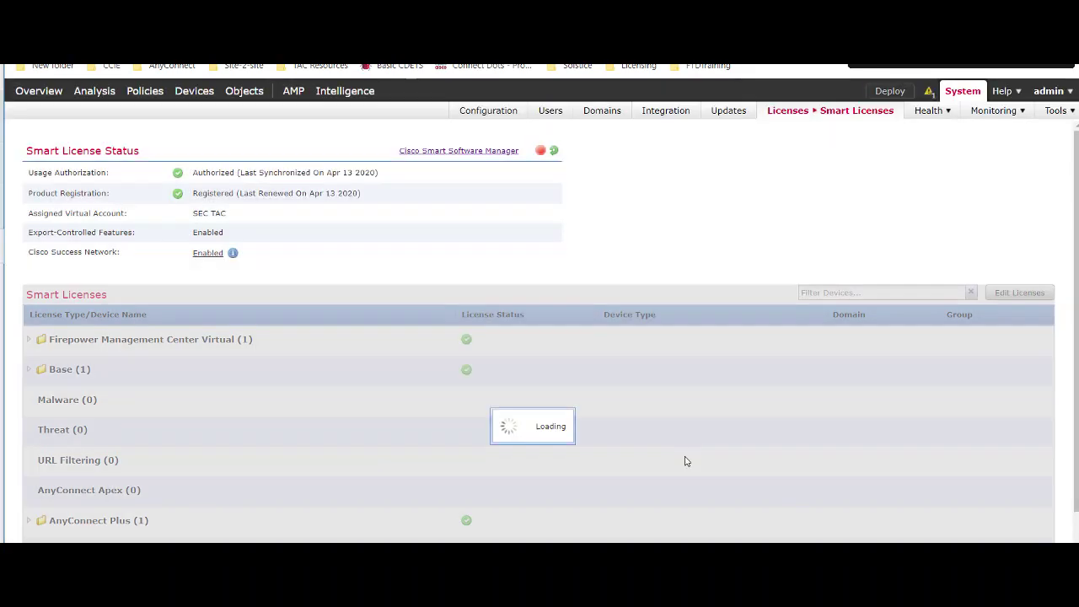